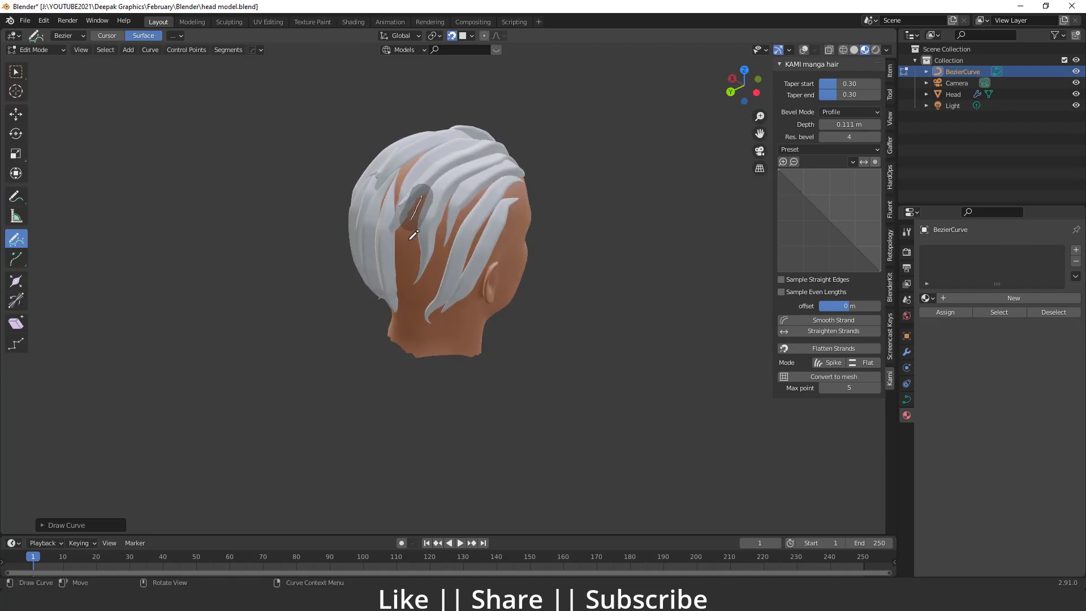
Draw further hair strands on the head surface, running from the crown down behind the ear to the nape
middle_drag(450, 265, 424, 218)
mouse_move(444, 169)
mouse_down()
mouse_move(410, 204)
mouse_move(396, 298)
mouse_up()
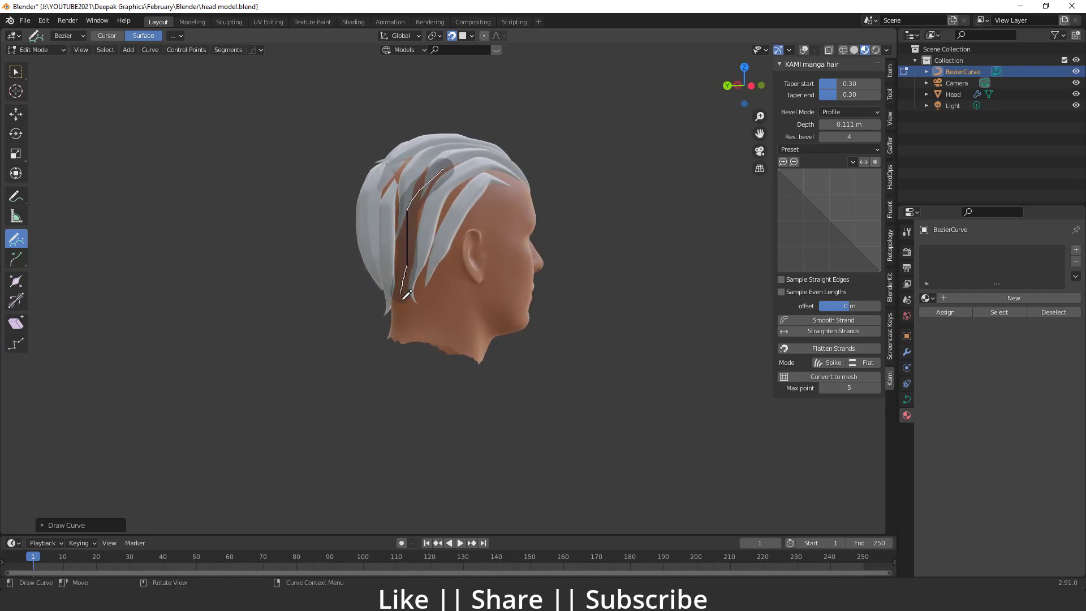
middle_drag(396, 298, 465, 226)
mouse_move(471, 222)
mouse_down()
mouse_move(423, 211)
mouse_move(398, 241)
mouse_up()
mouse_move(399, 240)
middle_down()
mouse_move(512, 223)
mouse_move(536, 238)
middle_up()
drag(535, 241, 457, 145)
mouse_move(582, 250)
middle_down()
mouse_move(478, 243)
mouse_move(449, 225)
mouse_move(638, 225)
mouse_move(543, 235)
mouse_move(572, 283)
mouse_move(529, 287)
middle_up()
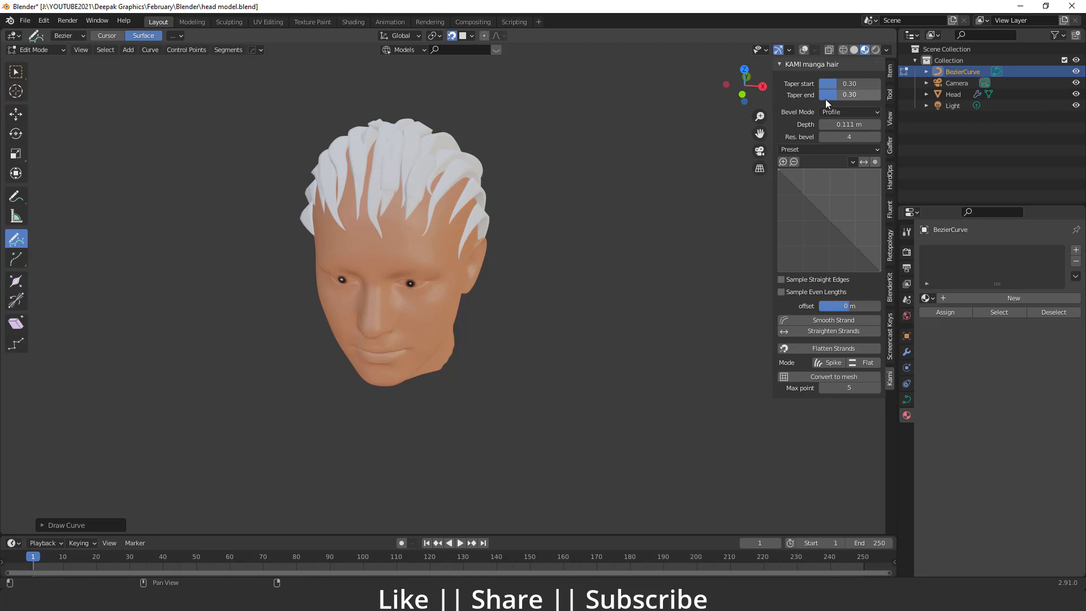
Try a taper start of 0.03 with a strand drawn above the ear, and undo both
middle_drag(414, 252, 341, 240)
scroll(337, 232, up, 2)
shift+middle_drag(252, 113, 296, 142)
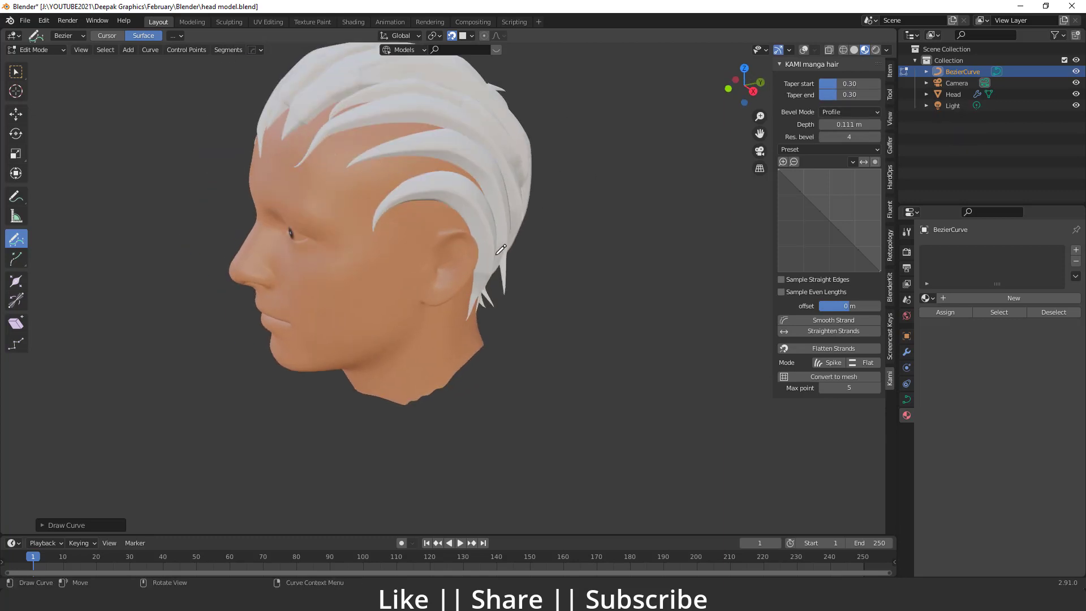
middle_drag(495, 239, 439, 290)
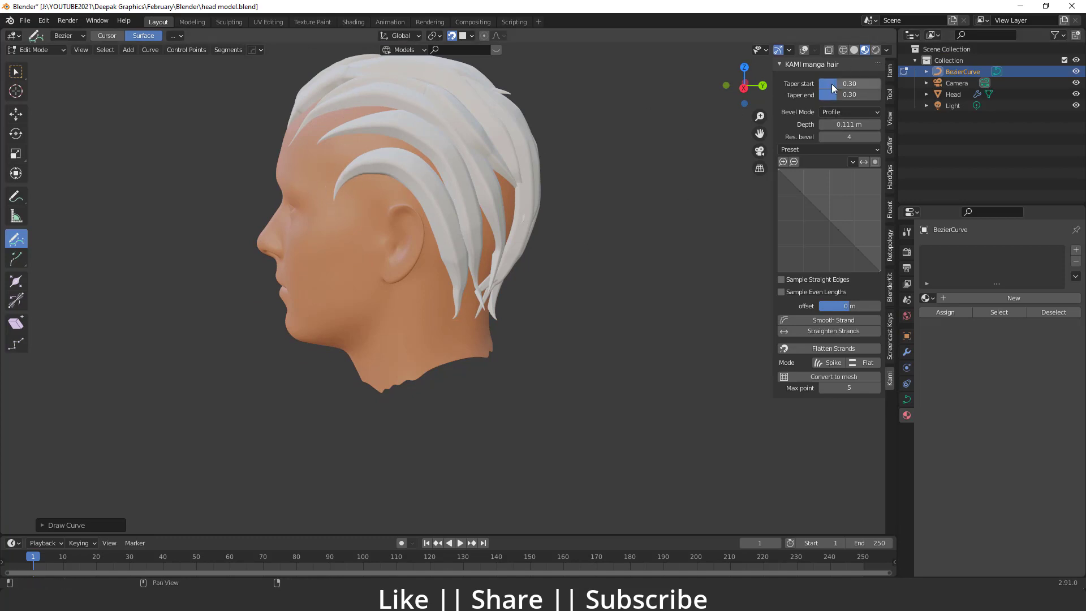
key(g)
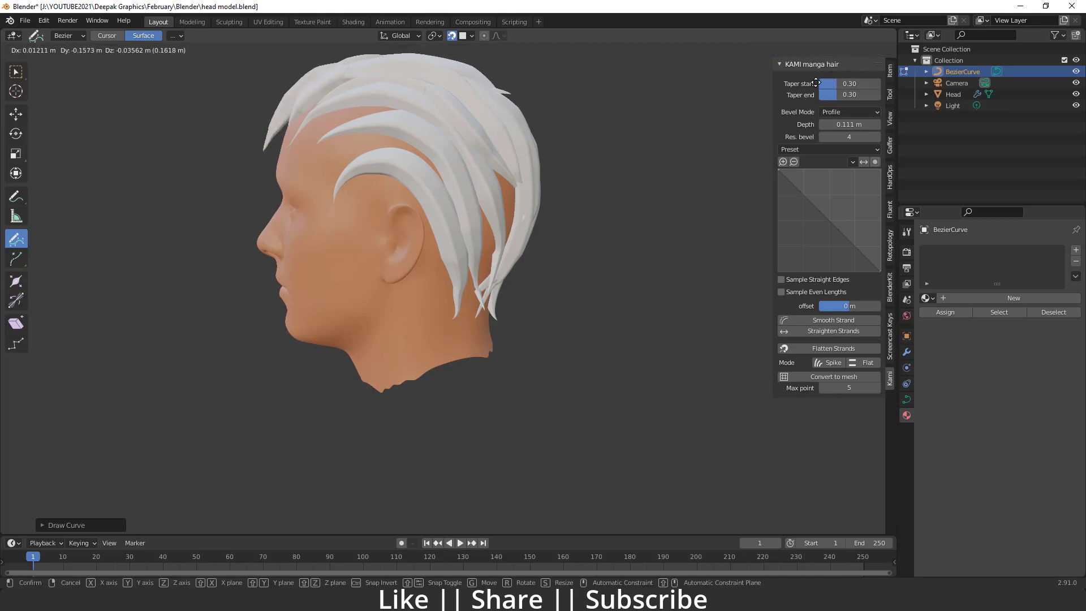
right_click(817, 88)
drag(818, 86, 807, 86)
middle_drag(375, 291, 408, 232)
mouse_move(382, 211)
mouse_down()
mouse_move(424, 190)
mouse_move(456, 242)
mouse_move(447, 303)
mouse_up()
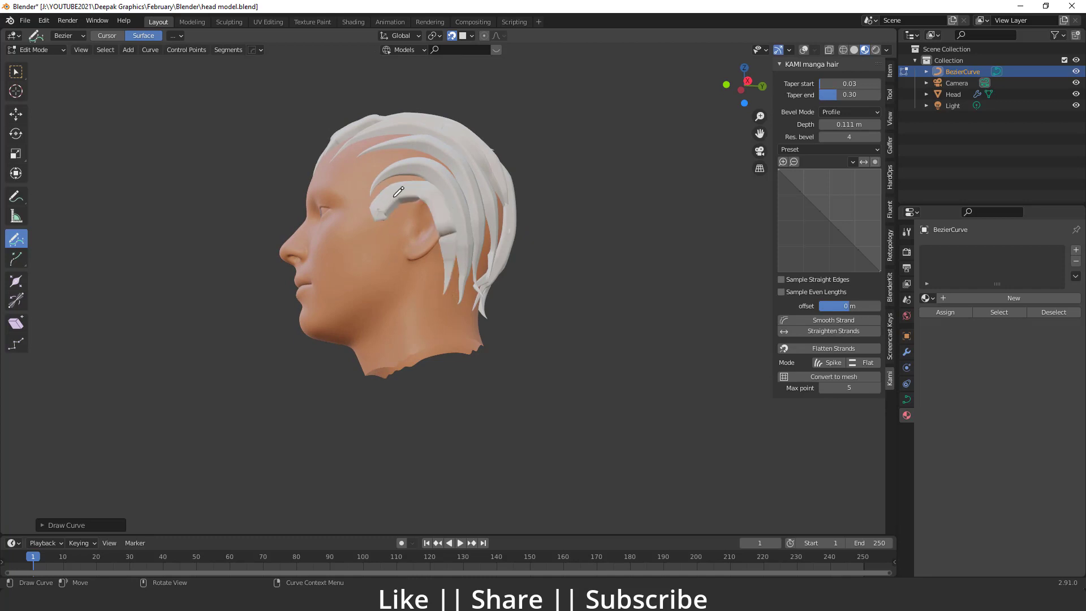
mouse_move(438, 308)
middle_down()
mouse_move(407, 292)
mouse_move(446, 298)
middle_up()
key(ctrl+z)
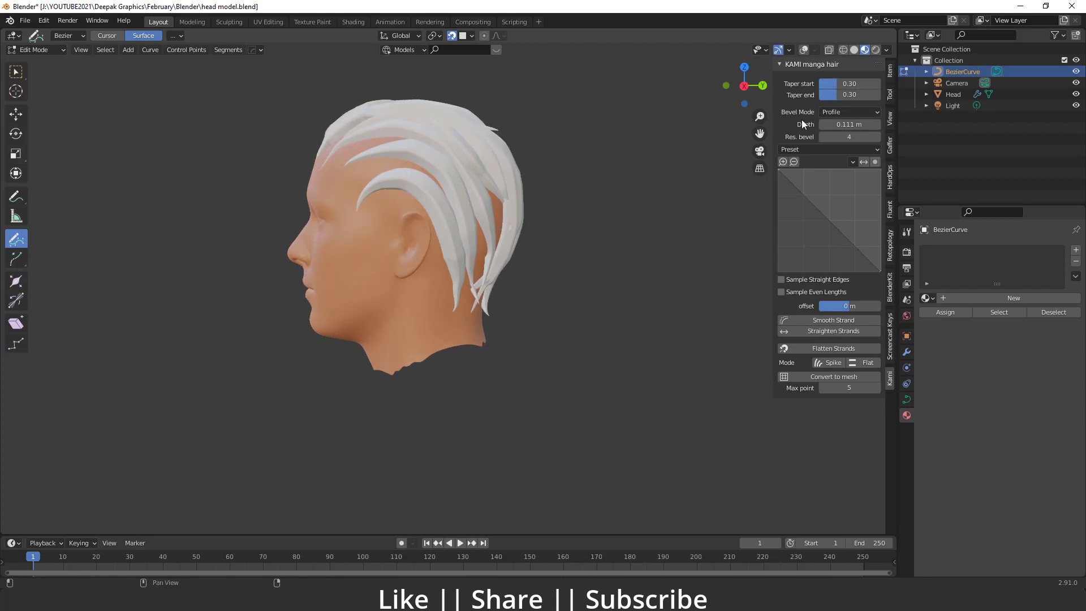
Try the Round bevel mode on the hair strands and examine their shape from the front and side
click(833, 111)
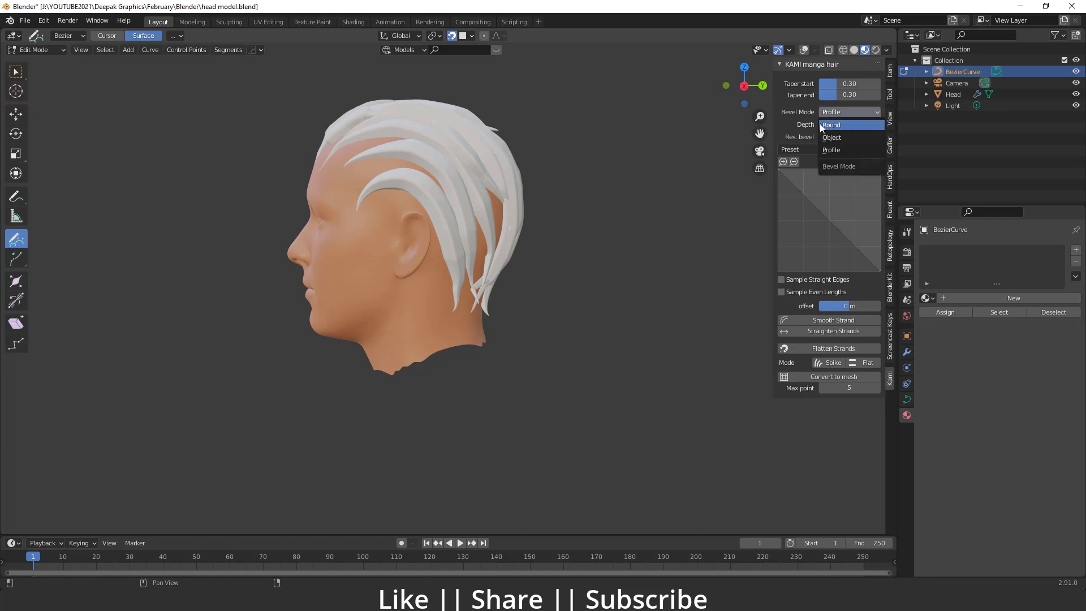
click(843, 124)
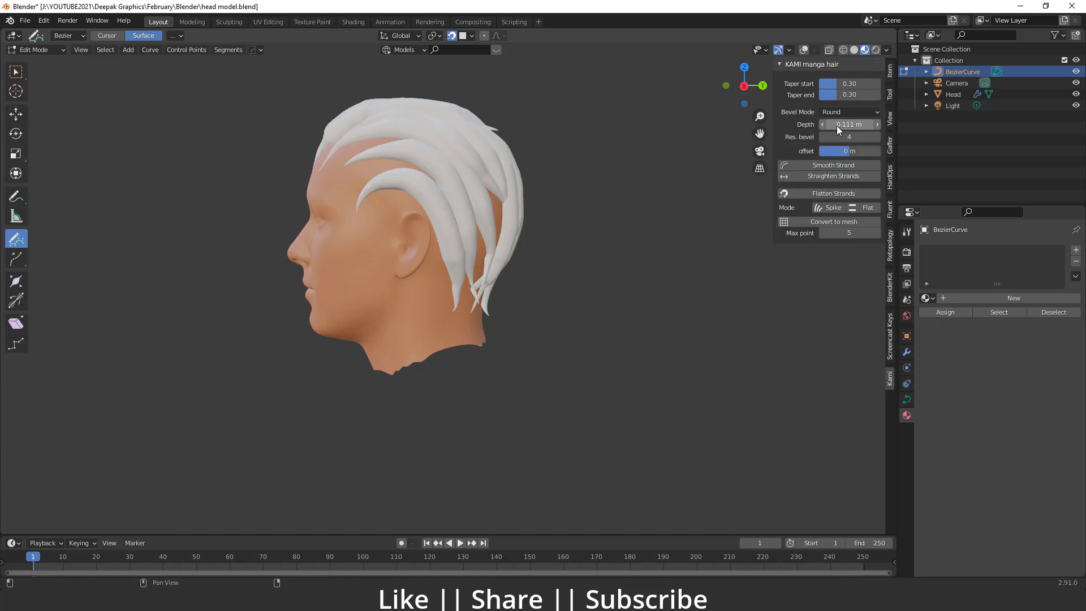
middle_drag(470, 227, 480, 185)
scroll(538, 153, up, 4)
scroll(480, 184, down, 4)
Try the Object bevel mode on the hair strands and return it to Profile
click(834, 112)
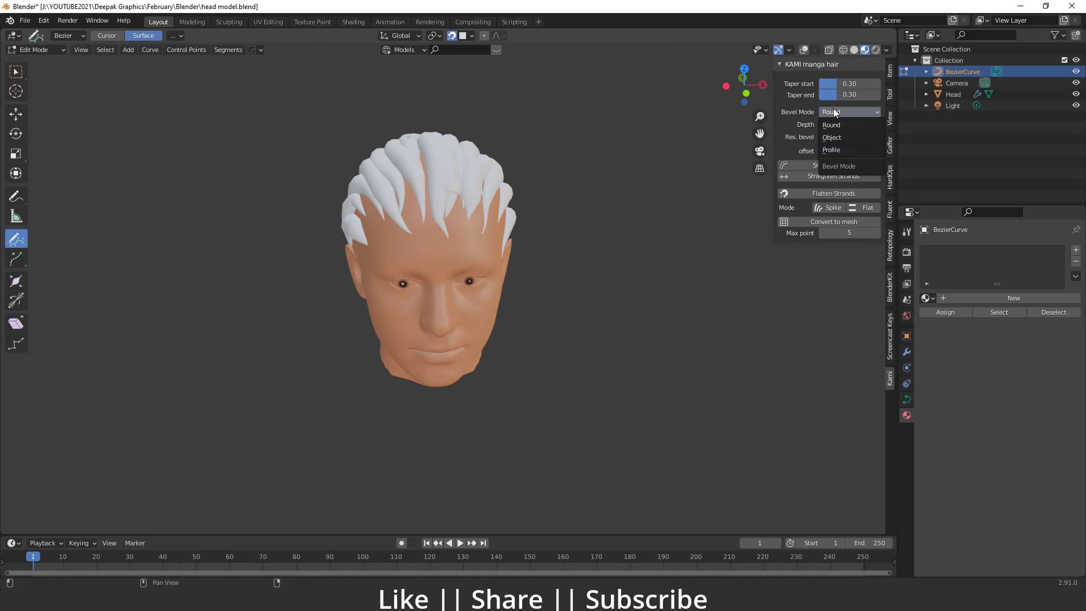
click(836, 138)
middle_drag(575, 243, 492, 231)
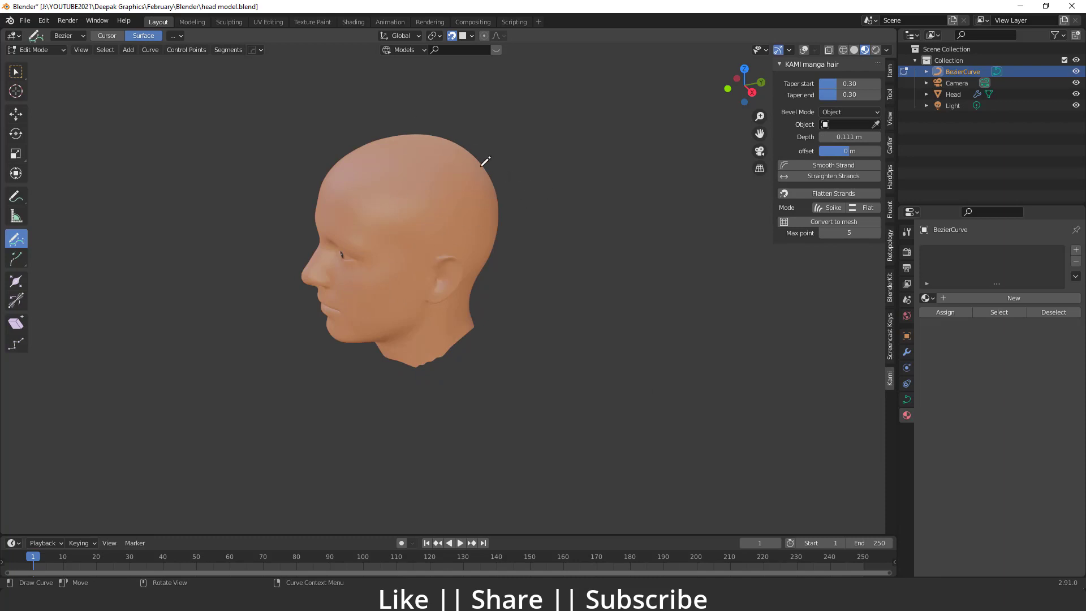
click(848, 112)
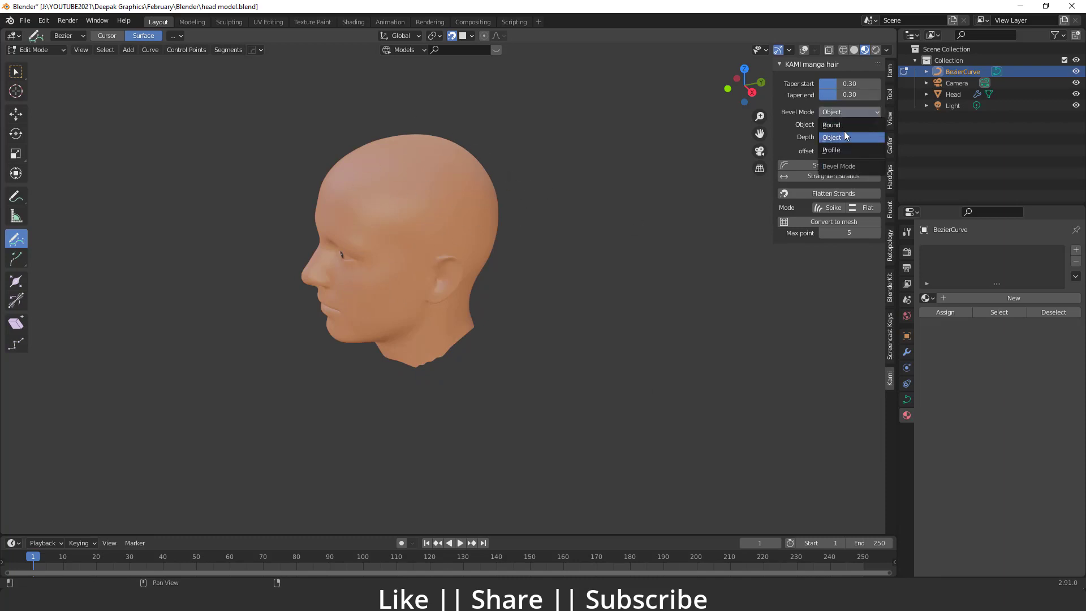
click(845, 149)
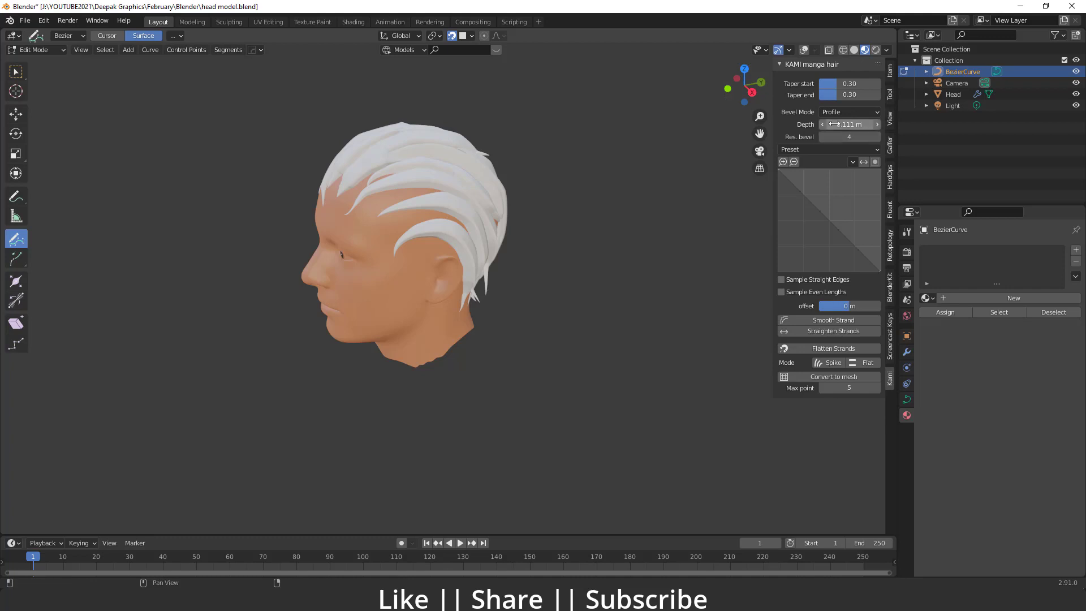
Try a different bevel depth and a bevel resolution of 6 on the hair strands
drag(844, 126, 814, 126)
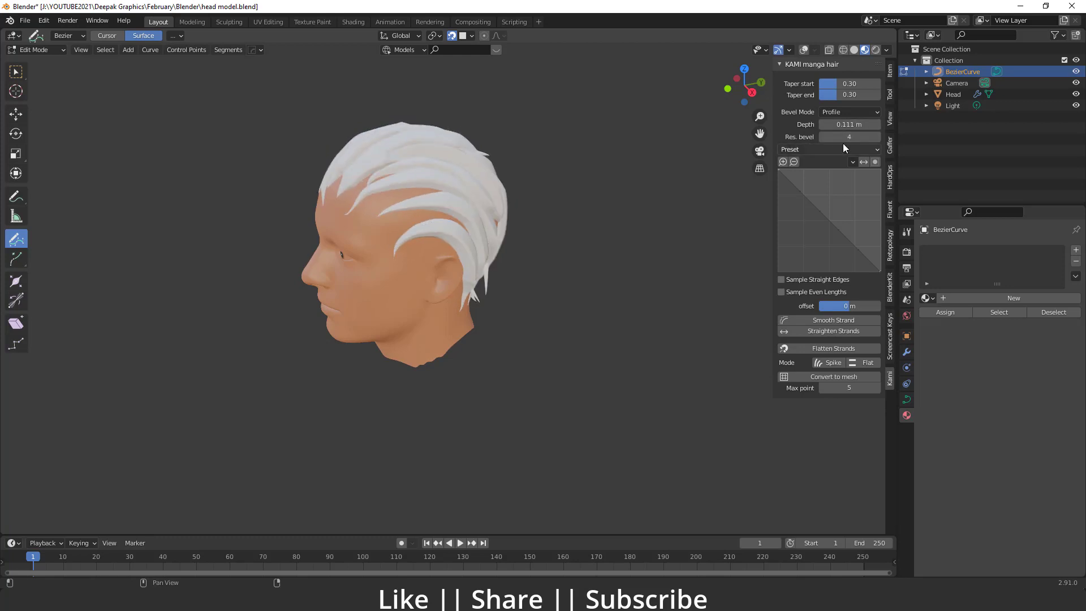
scroll(474, 200, up, 6)
scroll(474, 201, down, 3)
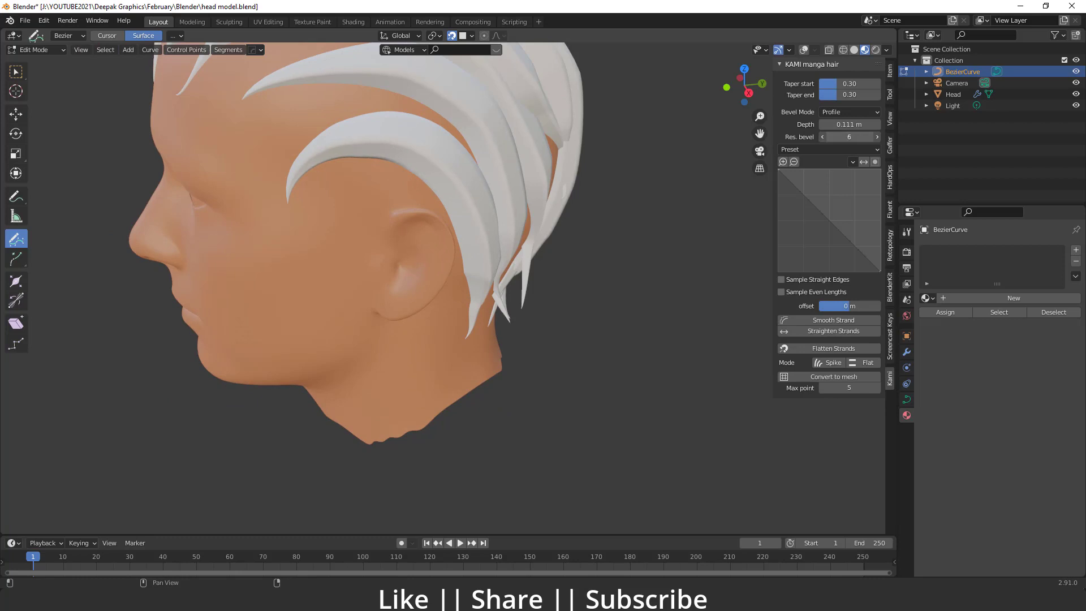
scroll(504, 186, up, 3)
mouse_move(504, 187)
middle_down()
mouse_move(468, 189)
mouse_move(514, 196)
middle_up()
scroll(507, 196, down, 3)
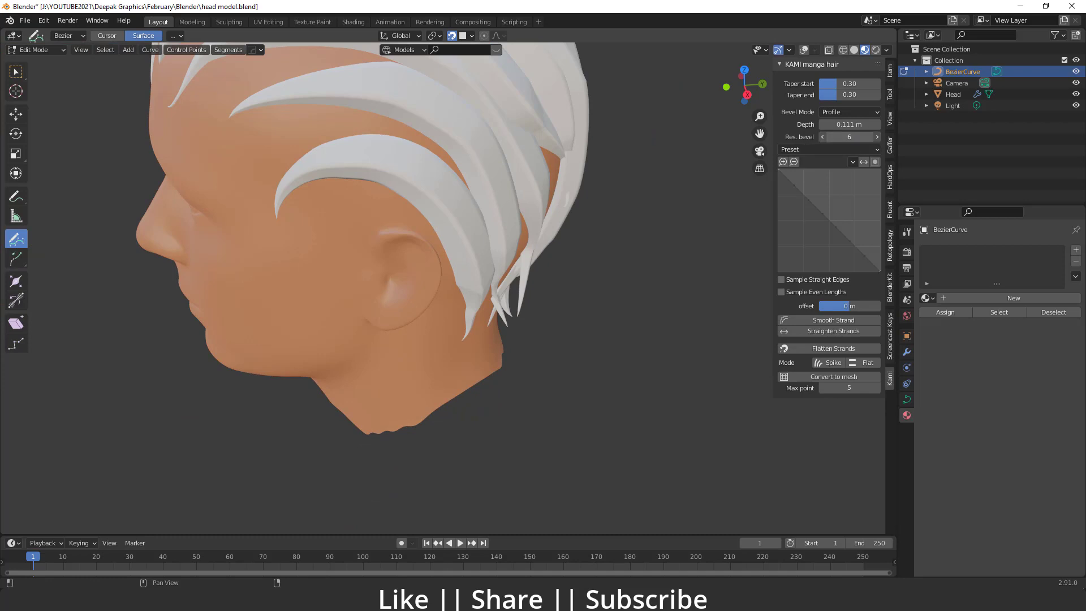
Compare bevel resolutions of 0 and 6 on the hair strands, and settle on 5
drag(849, 137, 827, 137)
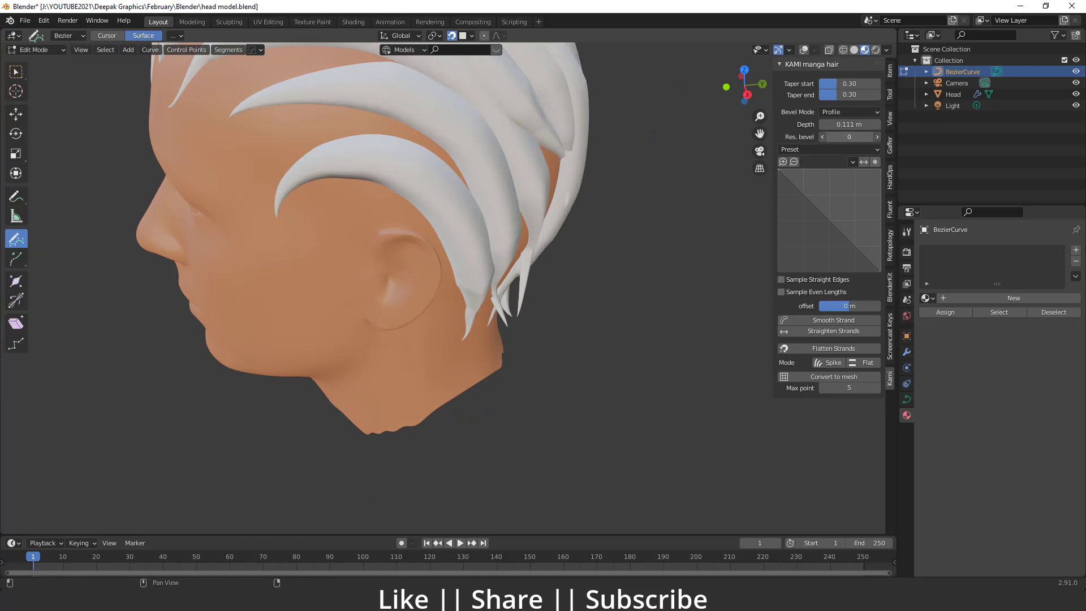
drag(829, 137, 861, 137)
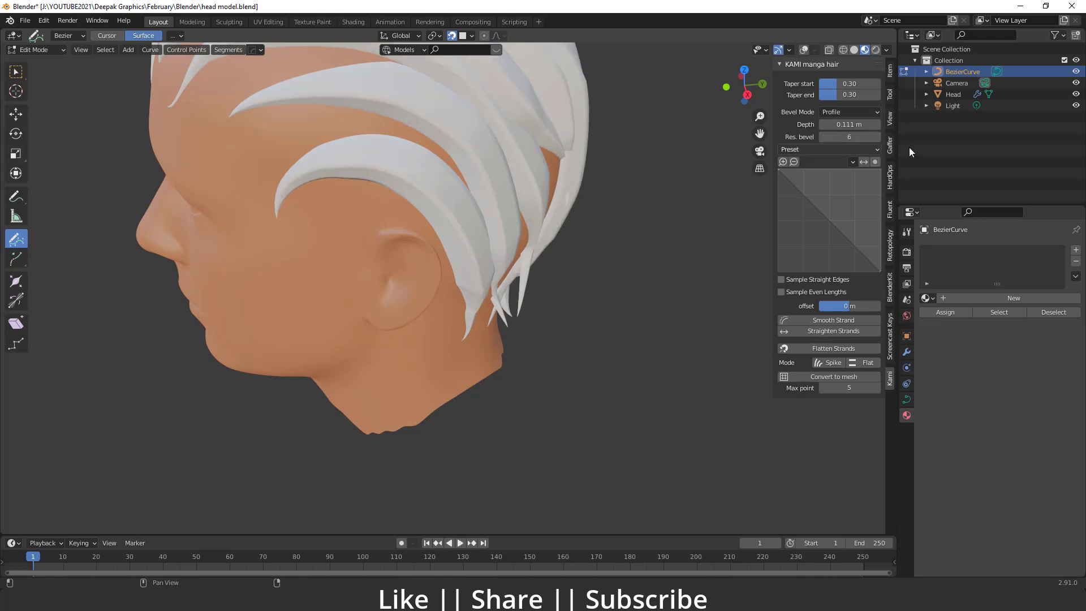
click(823, 137)
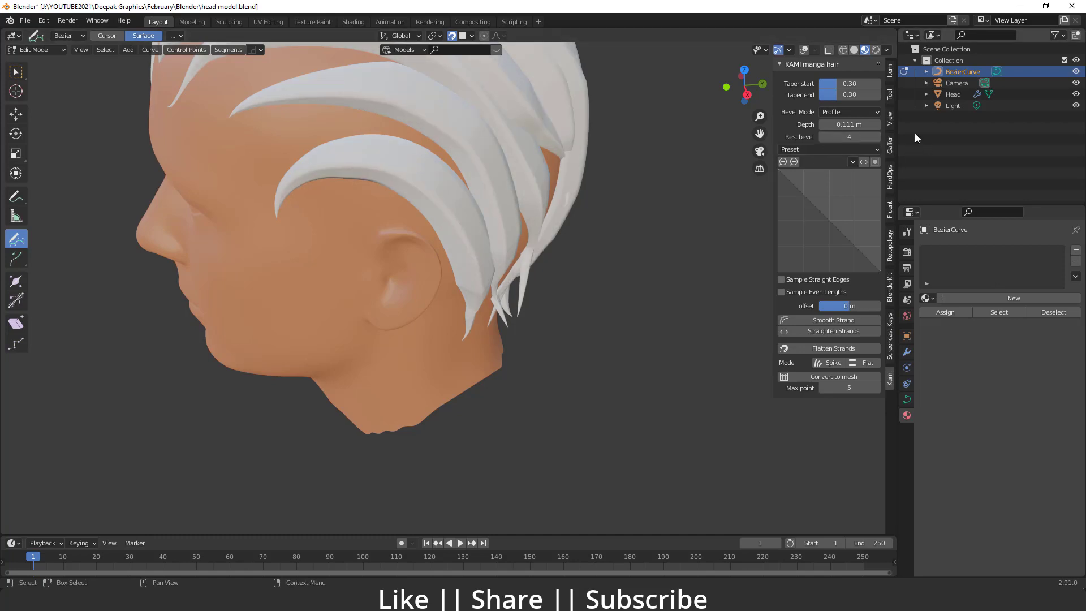
scroll(308, 214, down, 6)
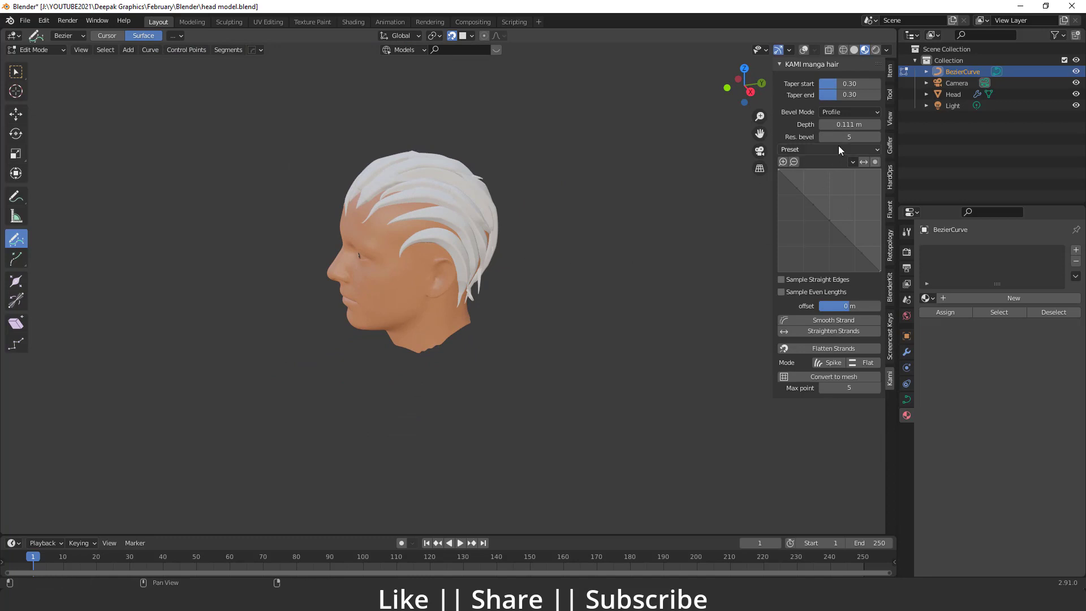
Try the Support Loops and Cornice Molding profile presets on the hair strands
click(819, 150)
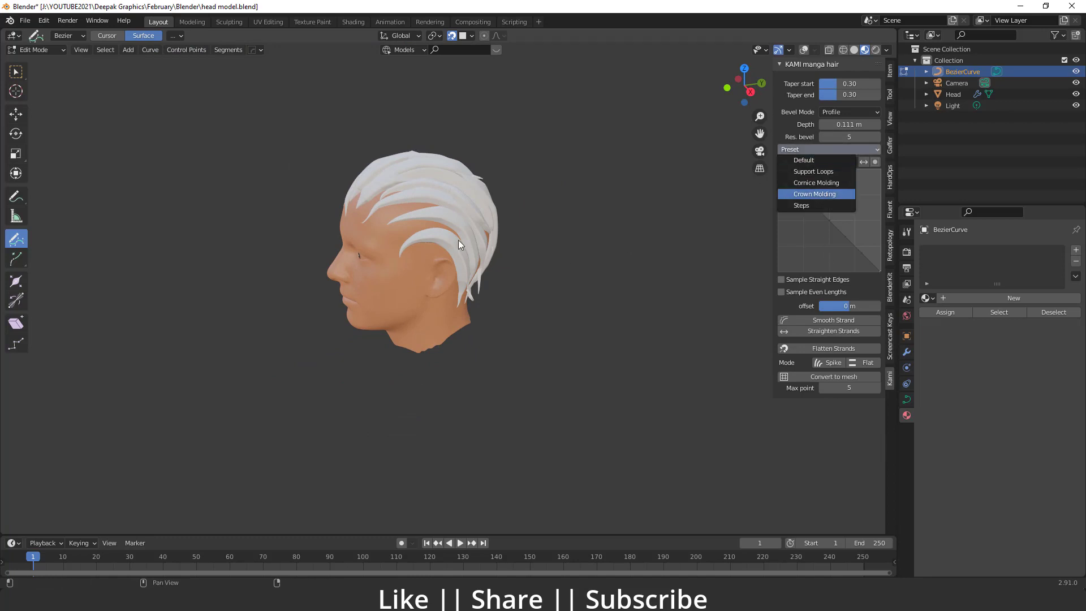
click(810, 172)
scroll(537, 212, up, 6)
scroll(537, 213, down, 6)
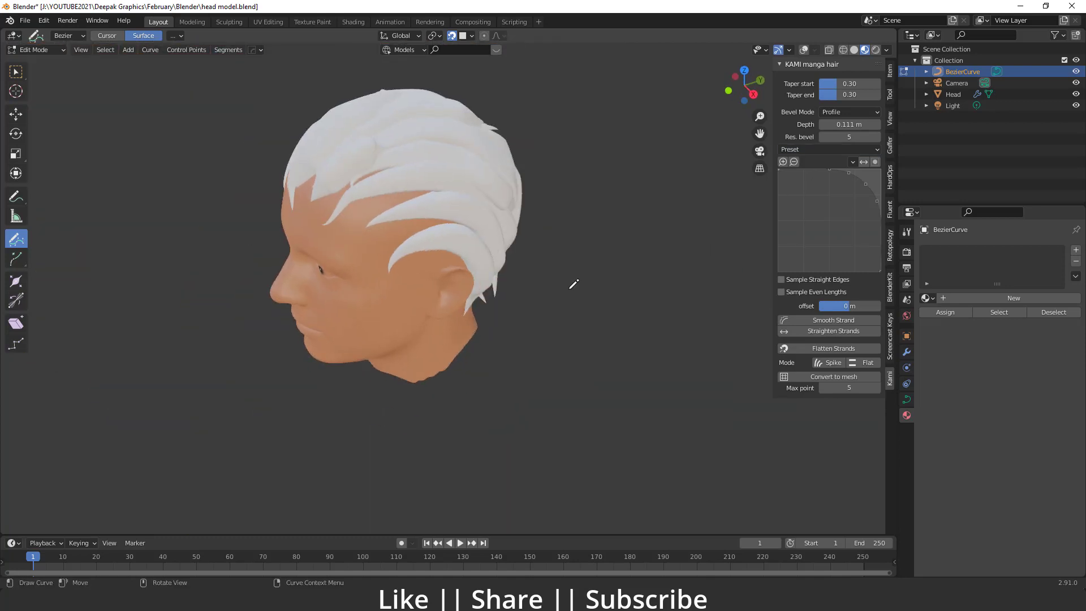
click(815, 150)
click(813, 182)
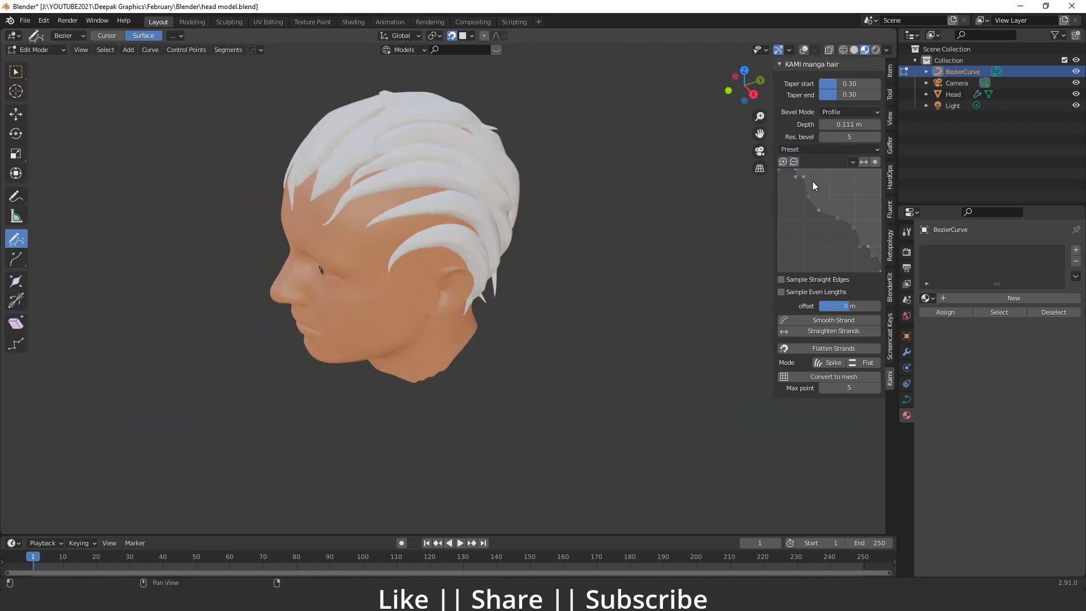
Try the Steps profile preset on the hair strands and restore the Default preset
click(816, 148)
click(809, 205)
scroll(537, 213, up, 4)
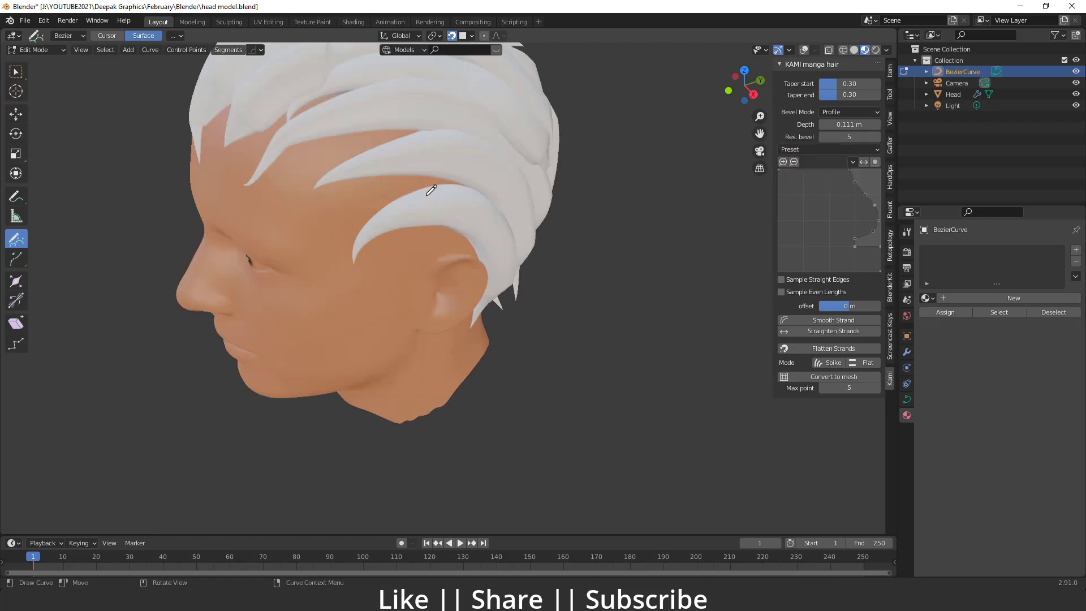
click(806, 150)
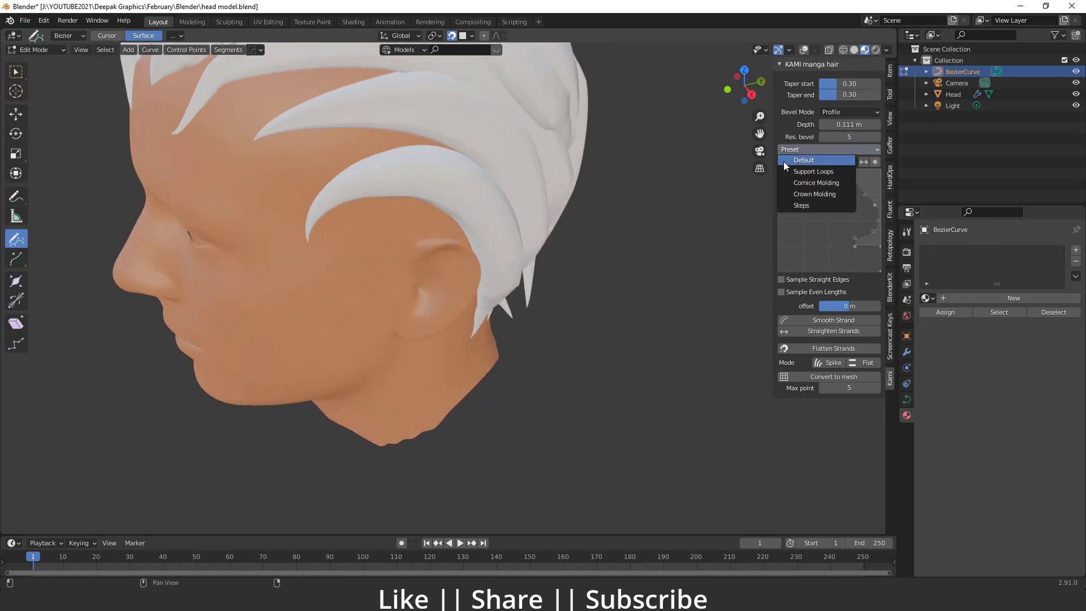
click(802, 159)
scroll(249, 209, down, 4)
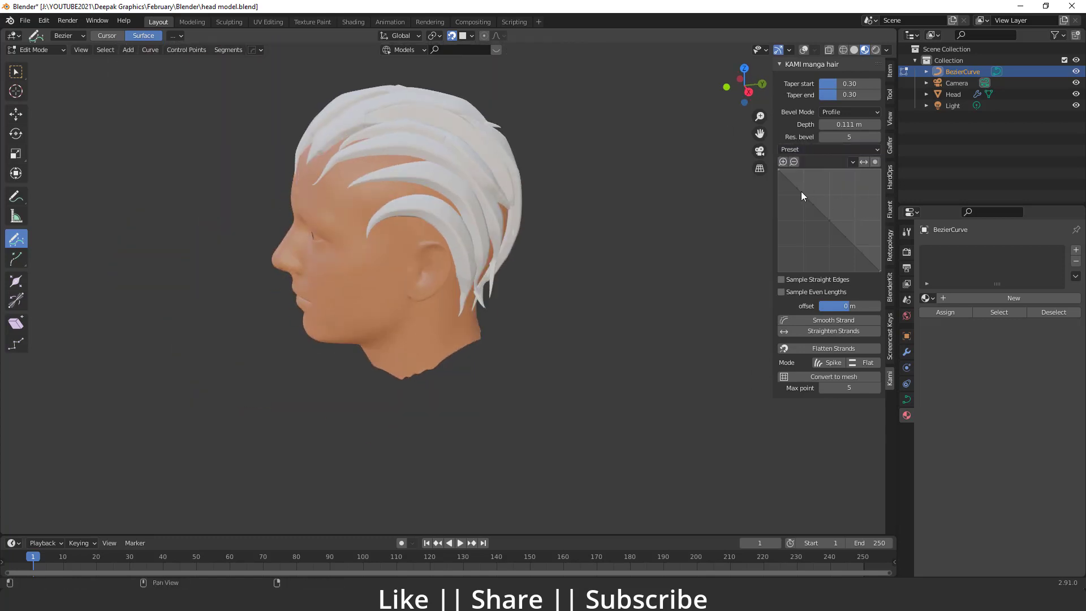
Try a custom wavy profile curve, restore the Default preset, and test a different strand offset
drag(800, 189, 853, 206)
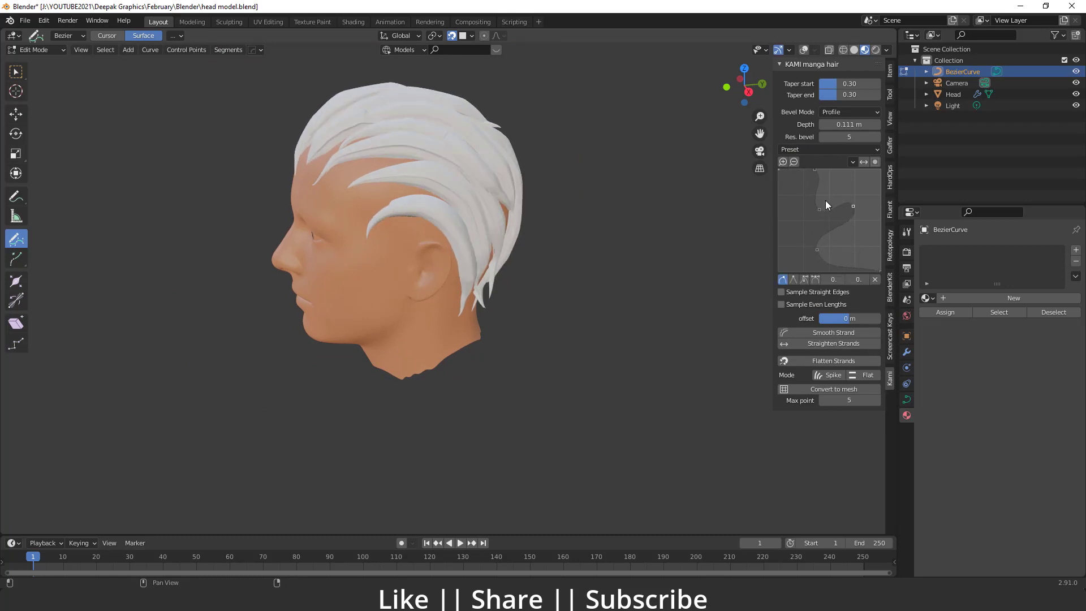
middle_drag(415, 214, 543, 227)
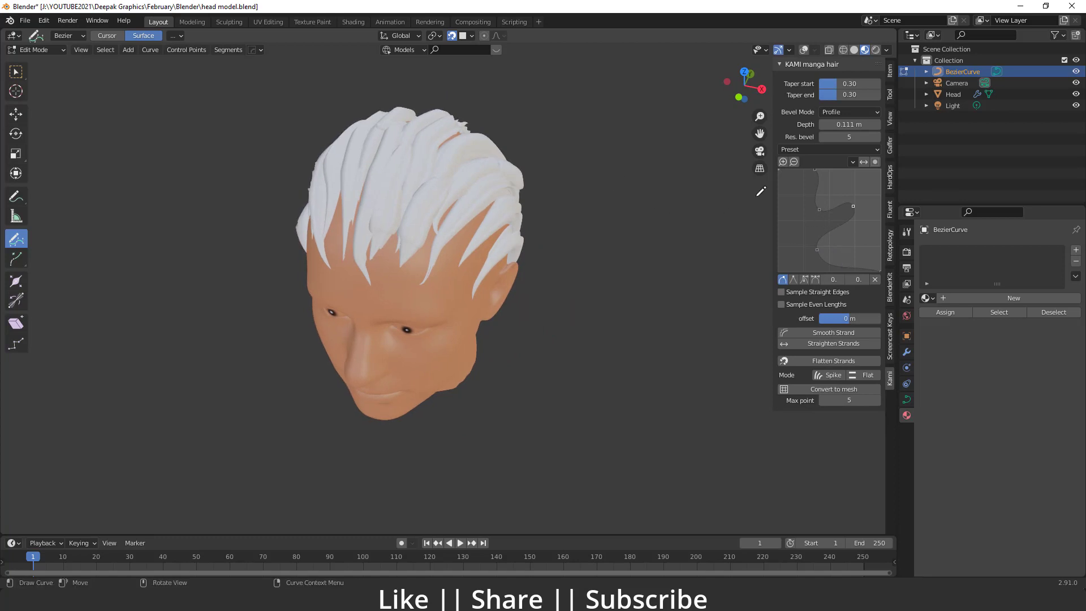
click(807, 150)
click(805, 161)
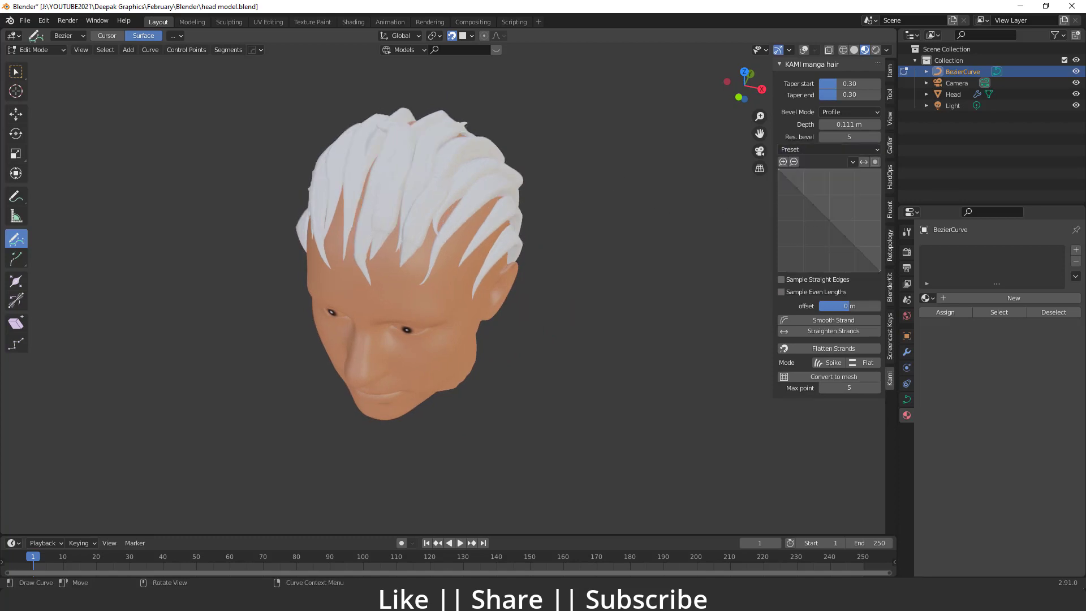
middle_drag(375, 222, 267, 161)
mouse_move(837, 308)
mouse_down()
mouse_move(855, 308)
mouse_move(821, 307)
mouse_up()
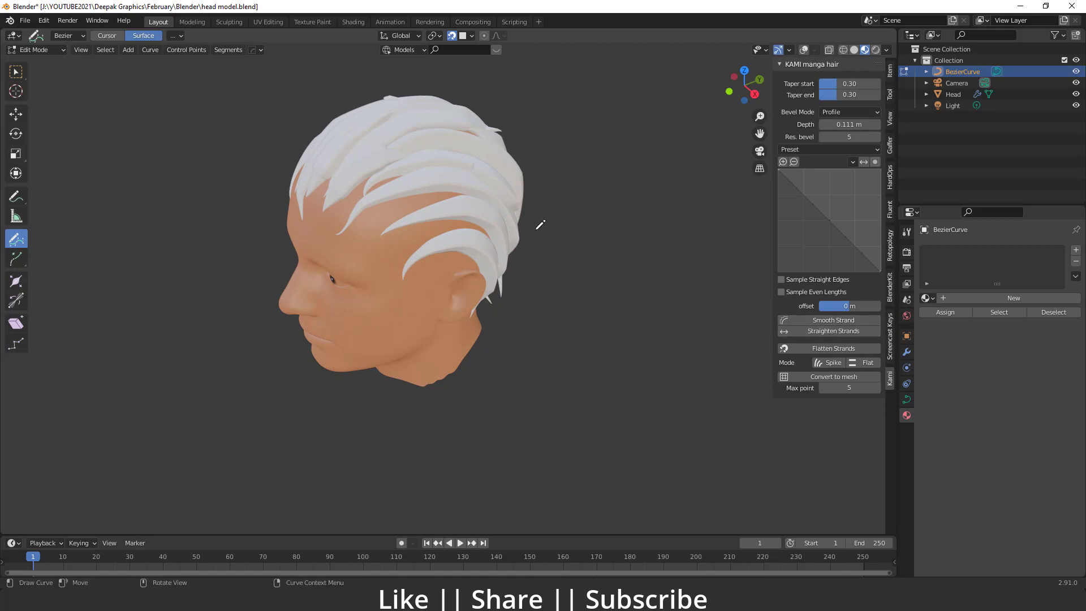
Show the viewport overlays, select all the curve points and smooth the hair strands
click(803, 51)
scroll(431, 181, down, 1)
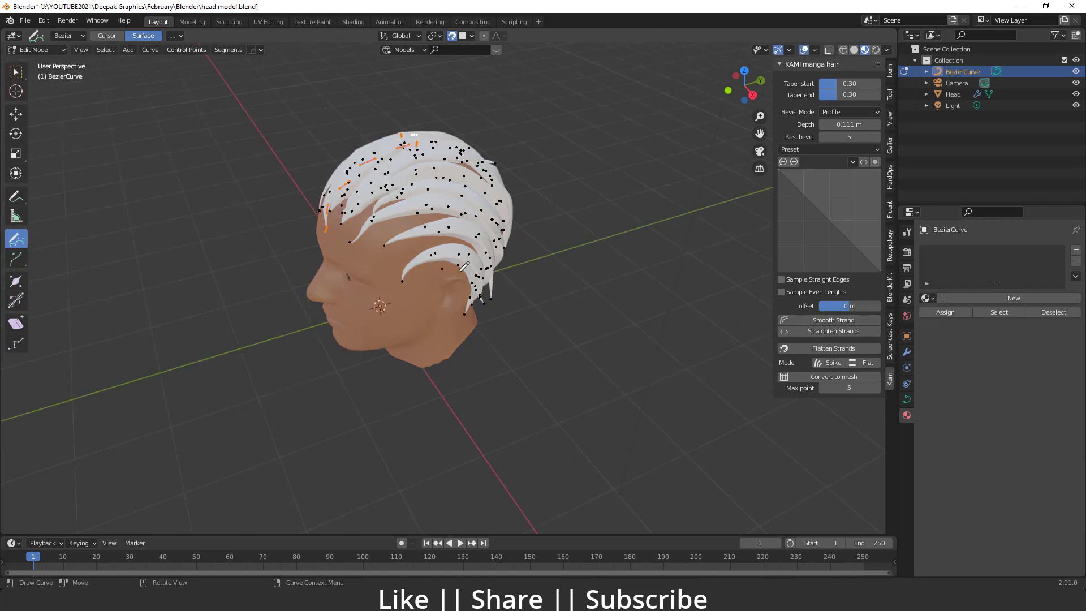
key(a)
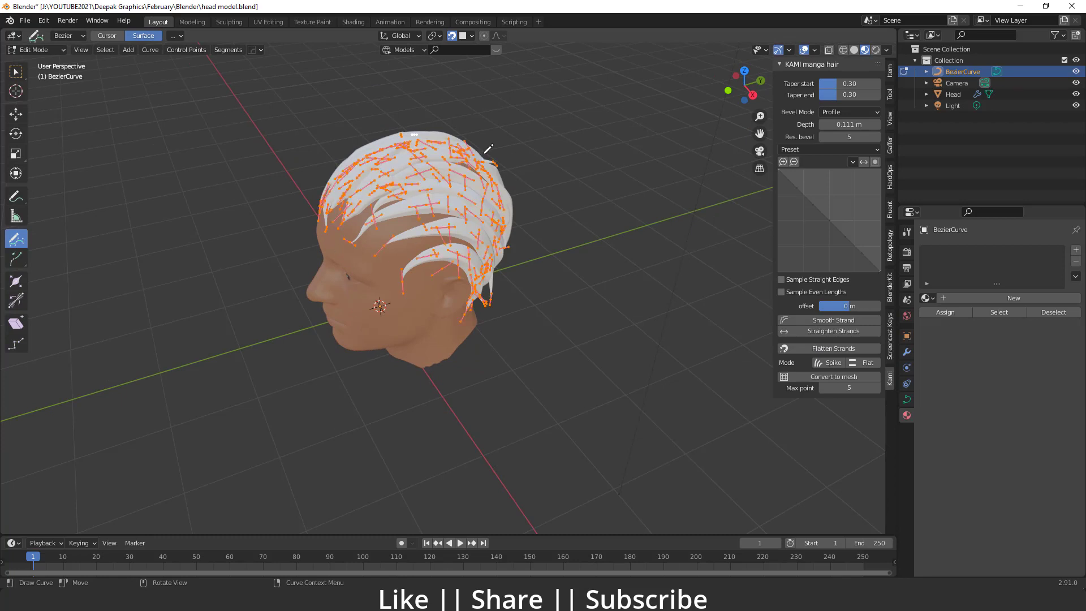
click(834, 322)
middle_drag(526, 277, 496, 312)
scroll(455, 261, up, 4)
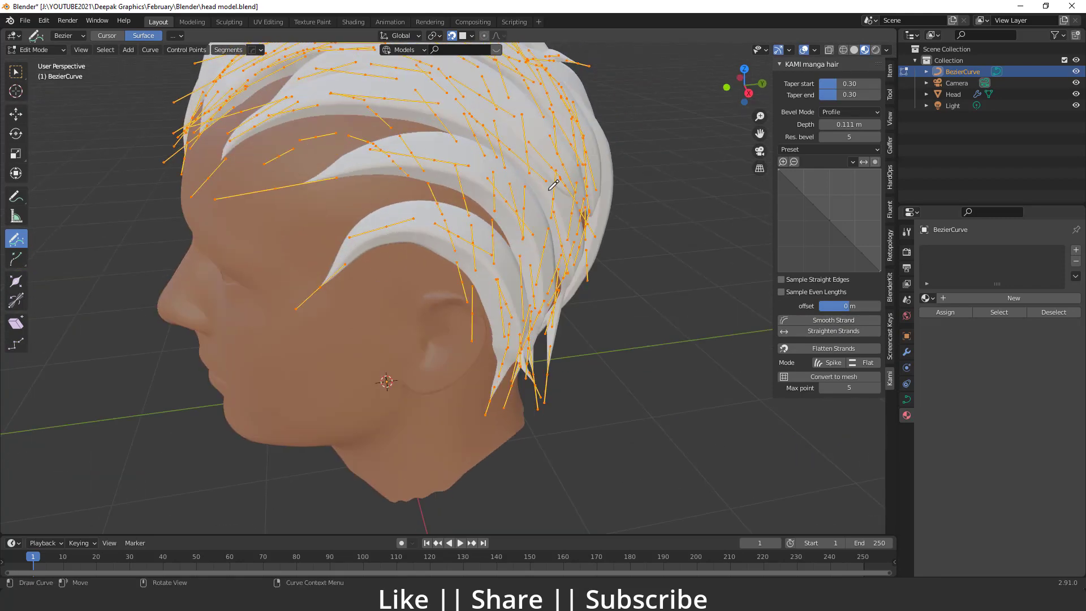
scroll(542, 168, down, 3)
mouse_move(519, 236)
middle_down()
mouse_move(553, 262)
mouse_move(526, 238)
middle_up()
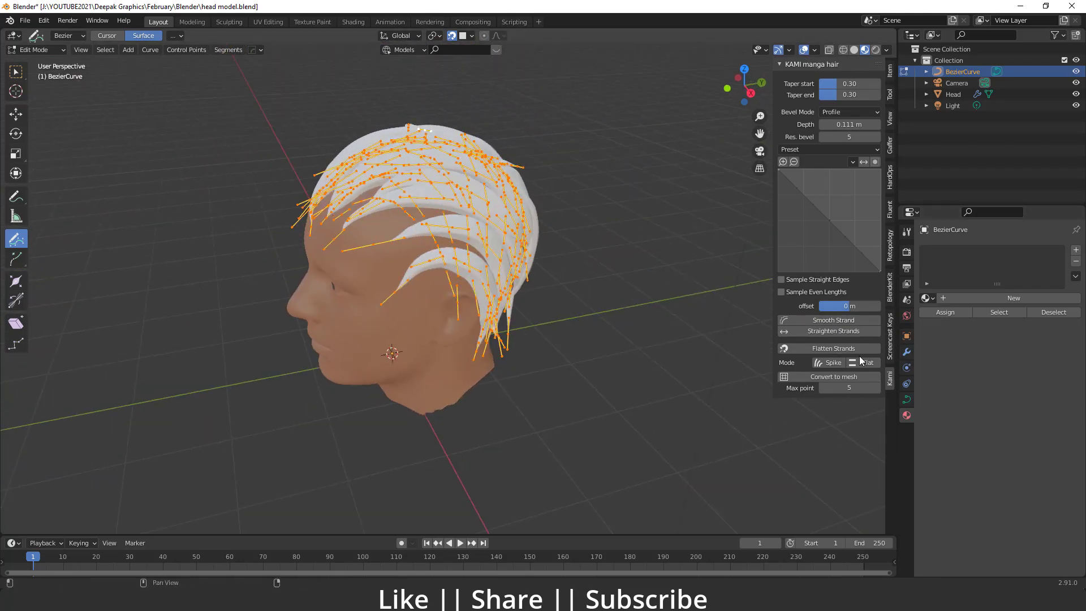
Straighten all the selected hair strands and check them from the back of the head
click(837, 333)
middle_drag(399, 233, 343, 224)
middle_drag(407, 74, 449, 370)
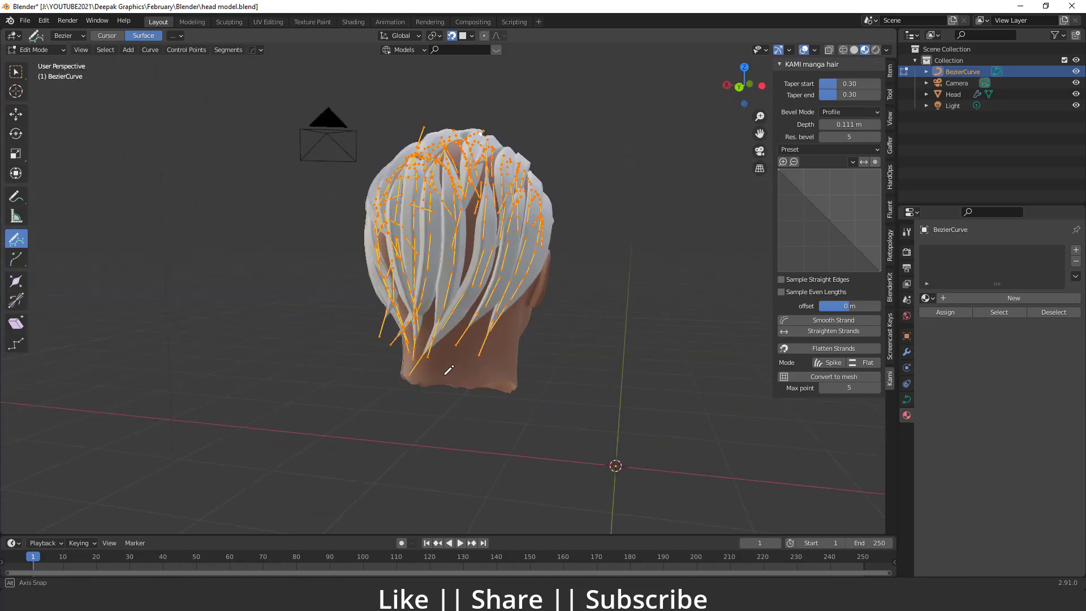
Flatten the selected hair strands and inspect the hair with the overlays temporarily hidden
click(822, 350)
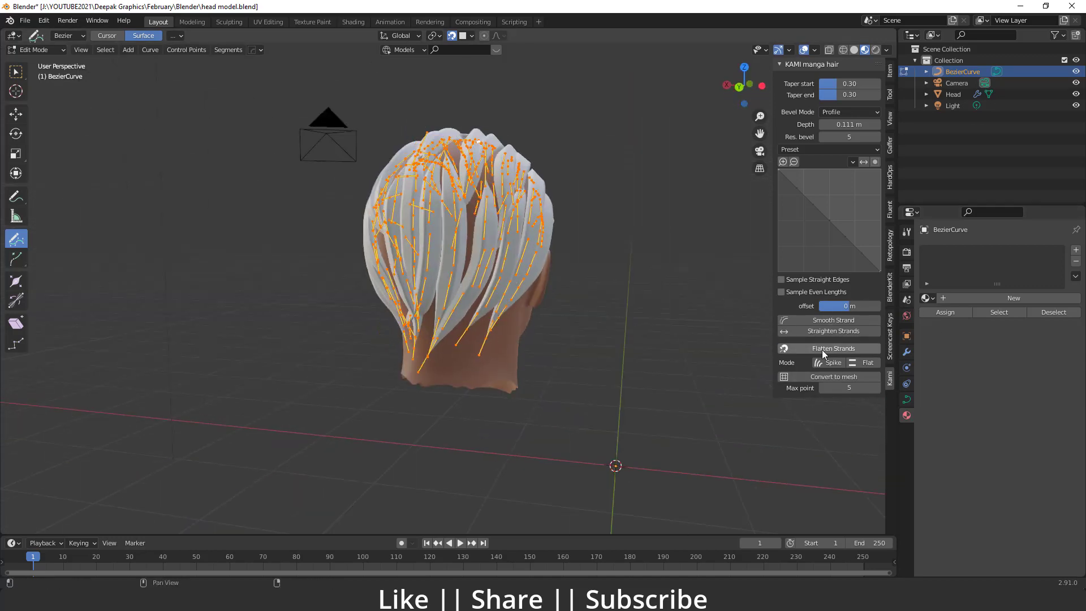
middle_drag(567, 315, 543, 333)
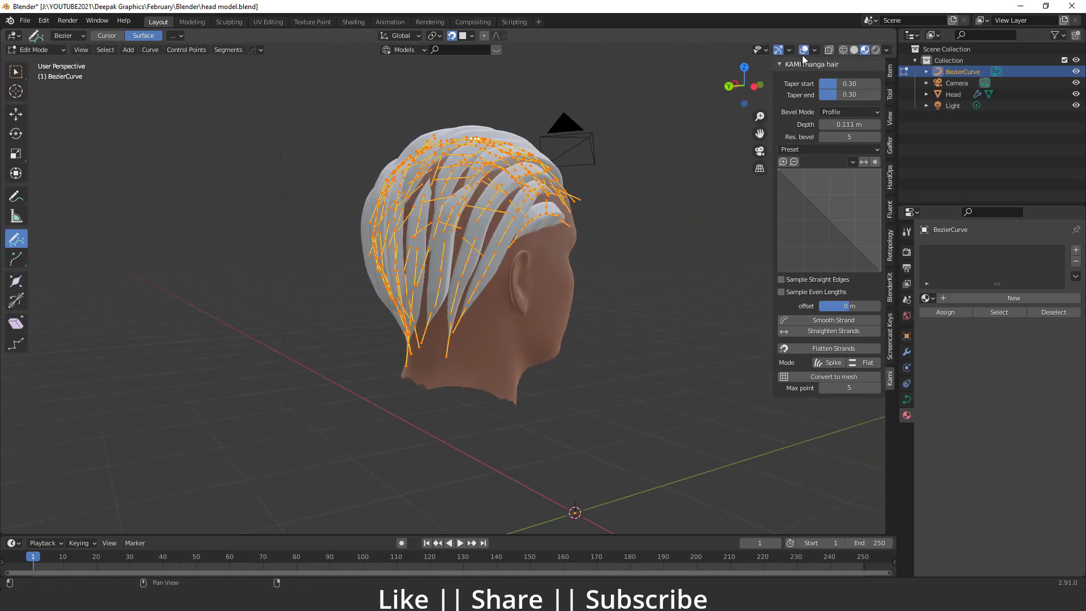
click(803, 50)
middle_drag(464, 323, 543, 297)
click(804, 49)
shift+middle_drag(483, 227, 483, 199)
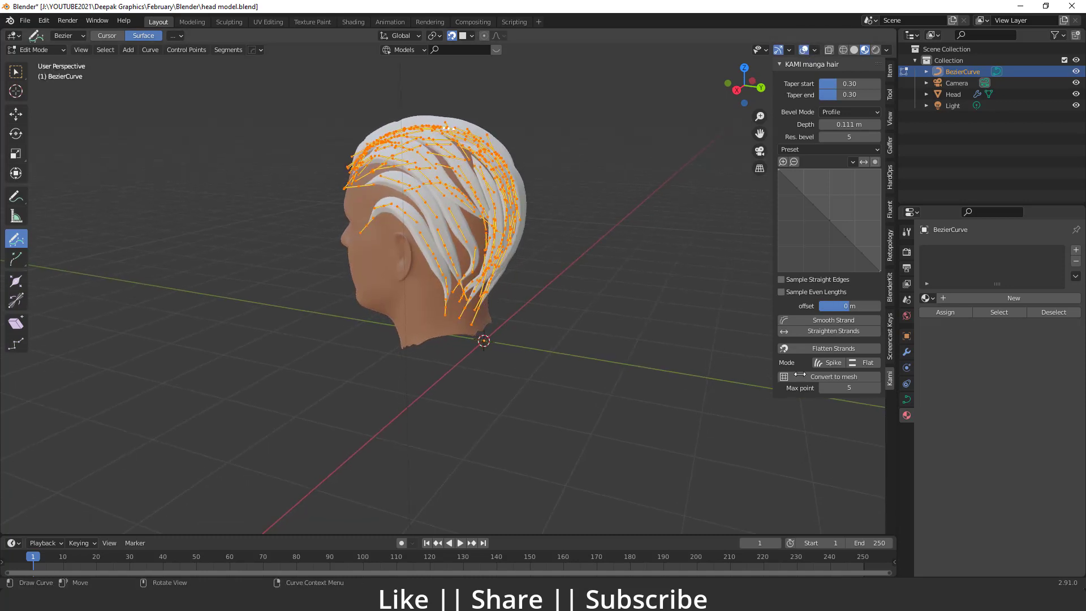
Try the Spike and Flat modes on the hair strands, and return the taper start to 0.30
click(831, 362)
click(865, 368)
click(824, 367)
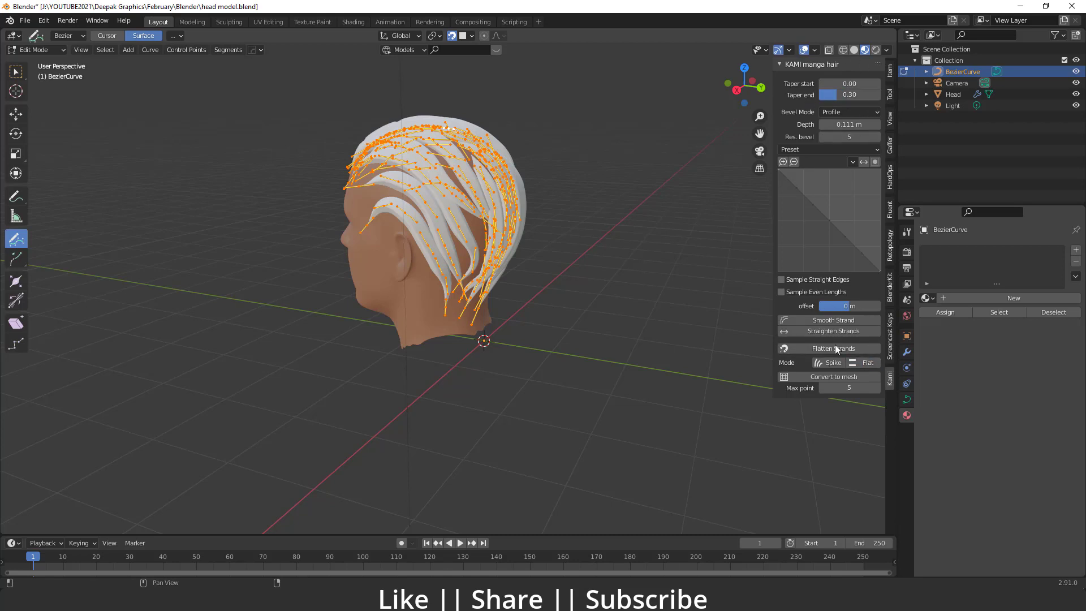
click(838, 363)
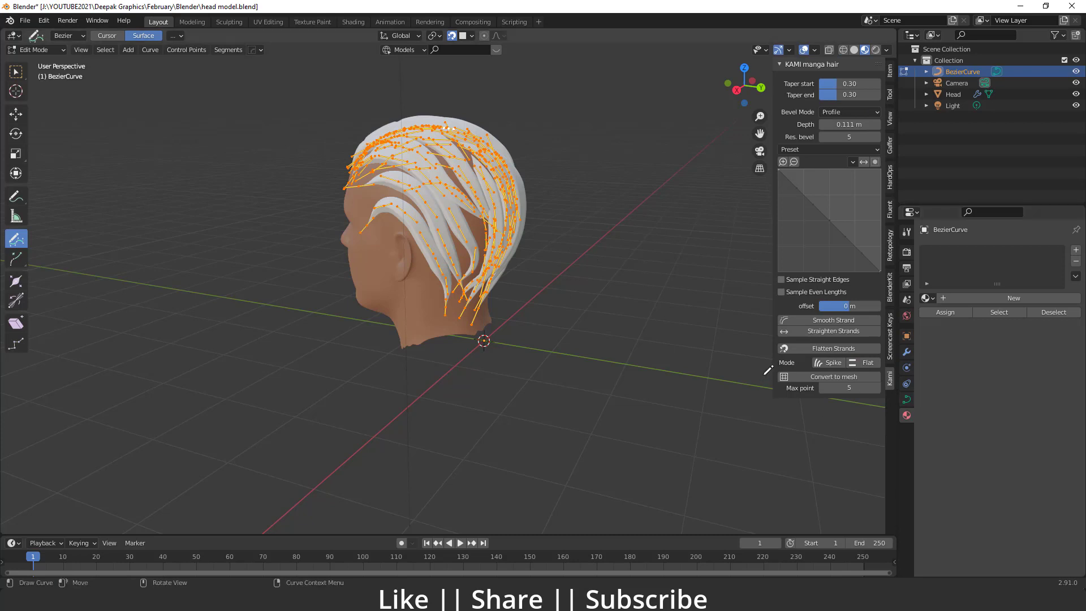